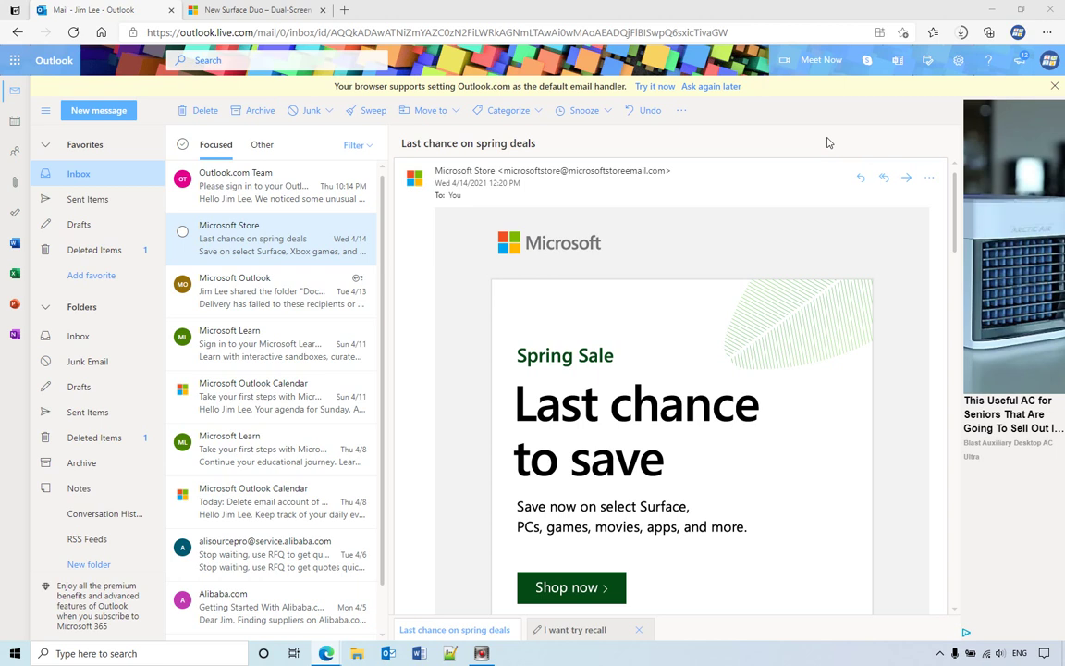
Open the full Outlook settings at the Compose and reply page.
{"action": "left_click", "coordinate": [960, 61]}
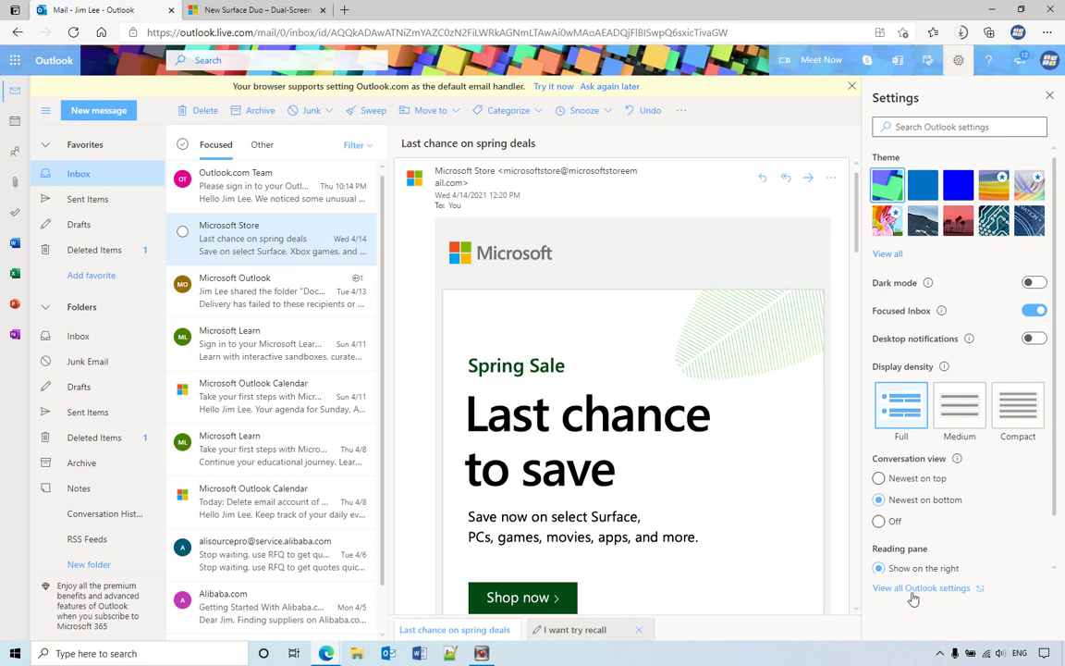
{"action": "left_click", "coordinate": [937, 593]}
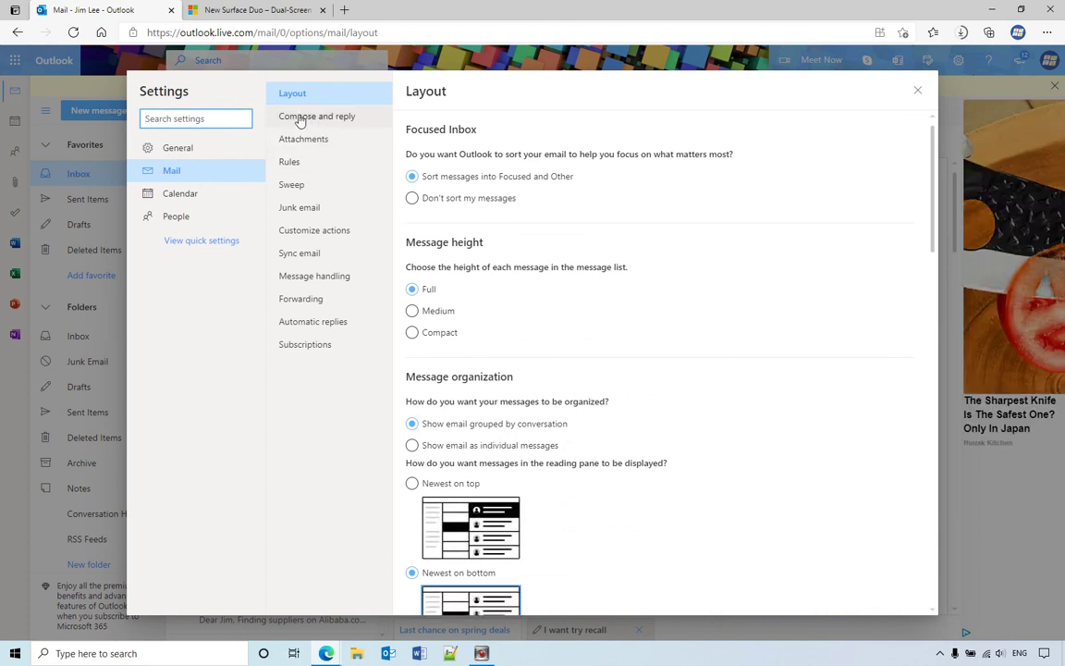
{"action": "left_click", "coordinate": [324, 120]}
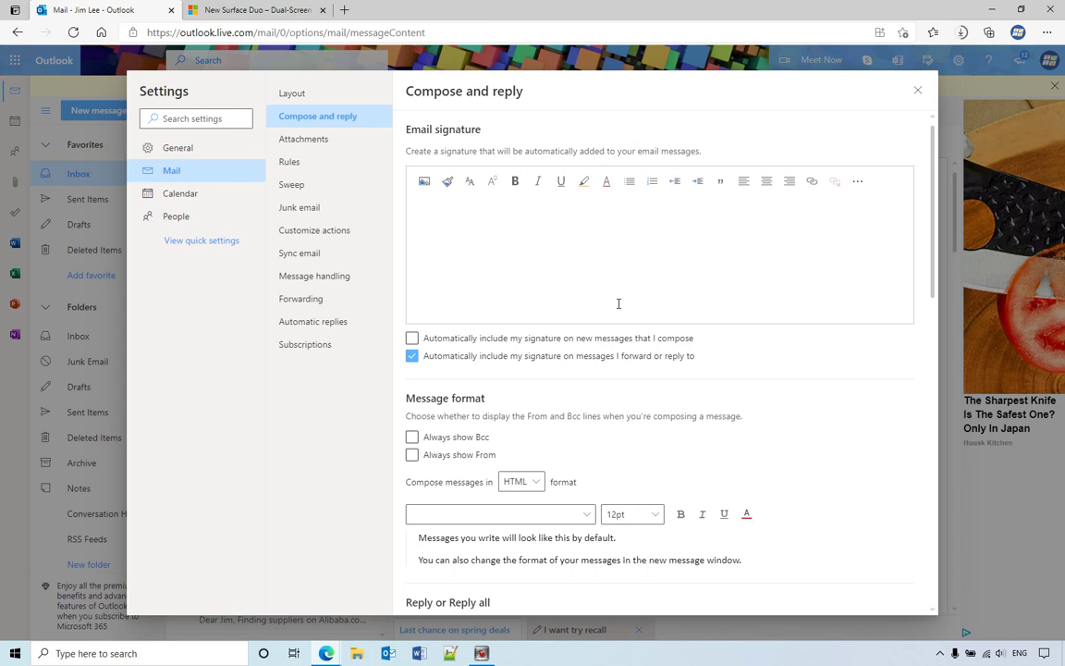
{"action": "scroll", "coordinate": [618, 304], "scroll_direction": "down", "scroll_amount": 3}
{"action": "scroll", "coordinate": [486, 374], "scroll_direction": "down", "scroll_amount": 3}
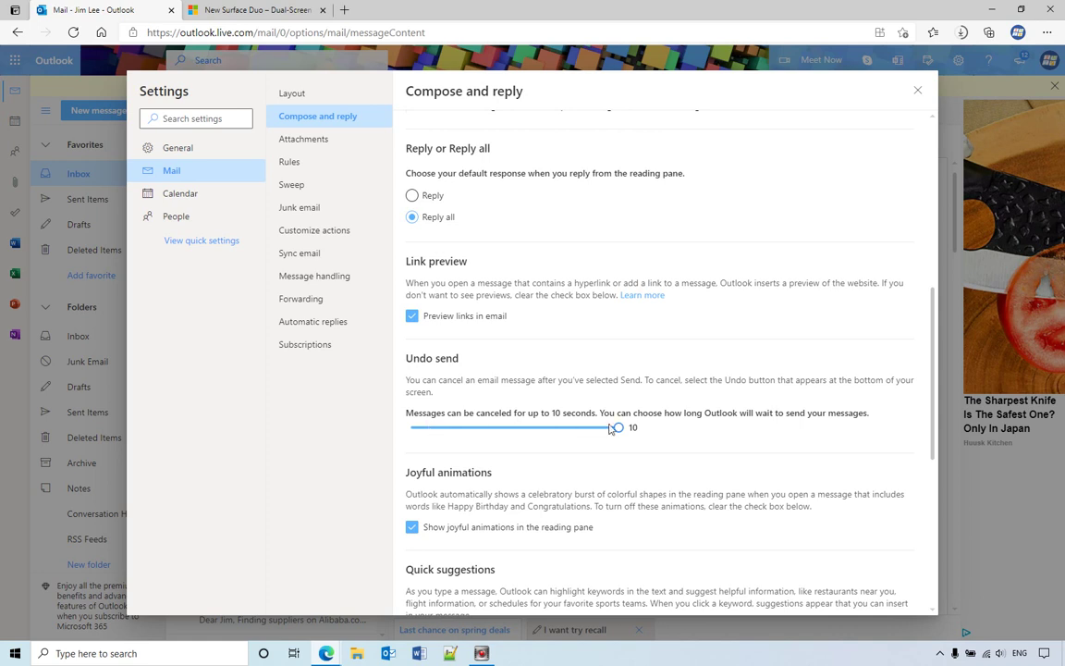
Move the Undo send slider to 0 seconds and back to 10 seconds.
{"action": "left_click_drag", "start_coordinate": [620, 428], "coordinate": [405, 438]}
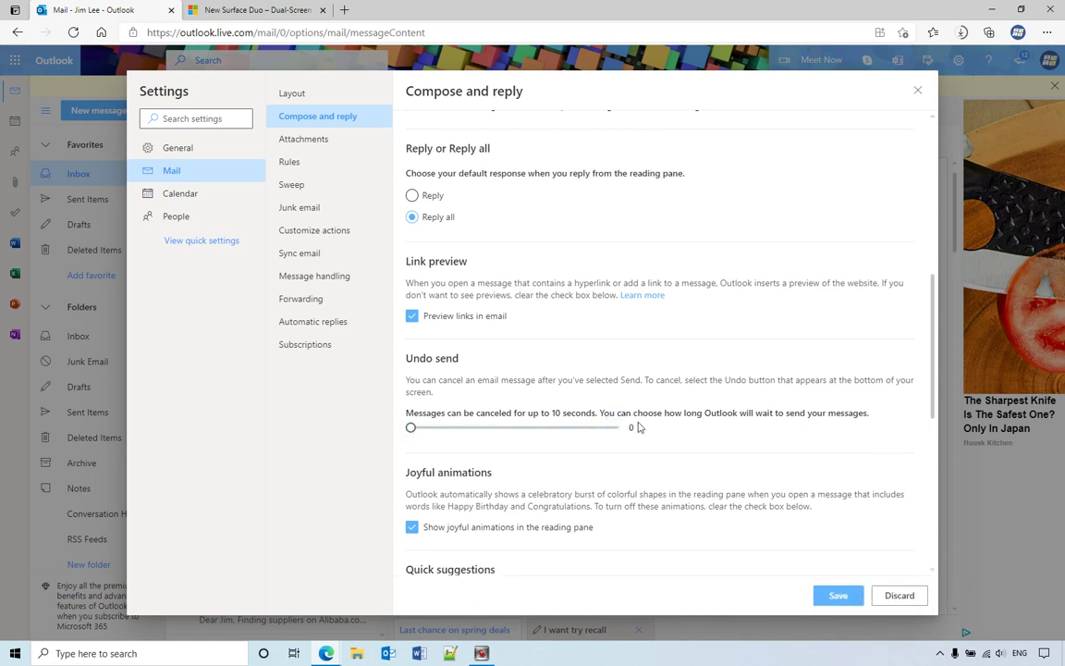
{"action": "left_click", "coordinate": [416, 429]}
{"action": "left_click_drag", "start_coordinate": [417, 430], "coordinate": [625, 430]}
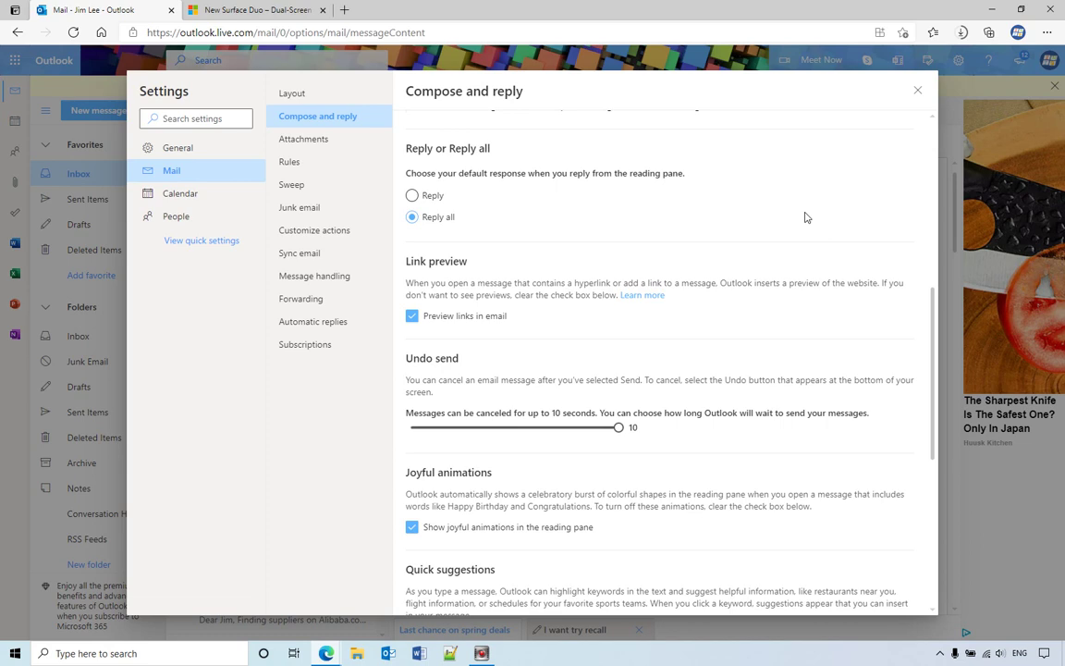
Close Settings and start a new message addressed to the help e-mail address.
{"action": "left_click", "coordinate": [915, 93]}
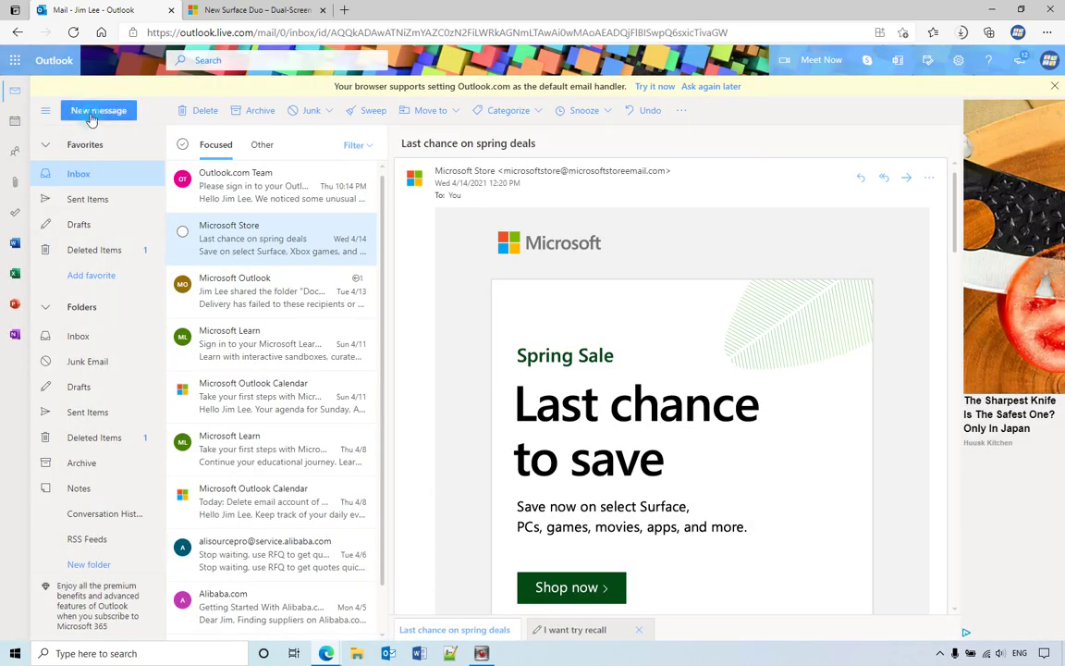
{"action": "key", "text": "n"}
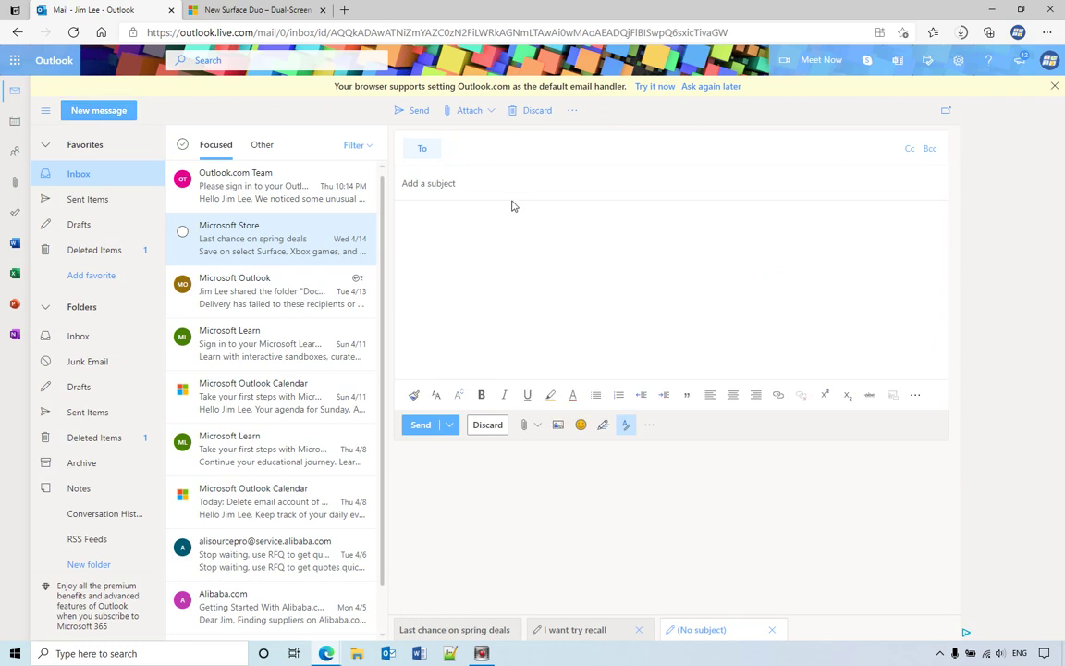
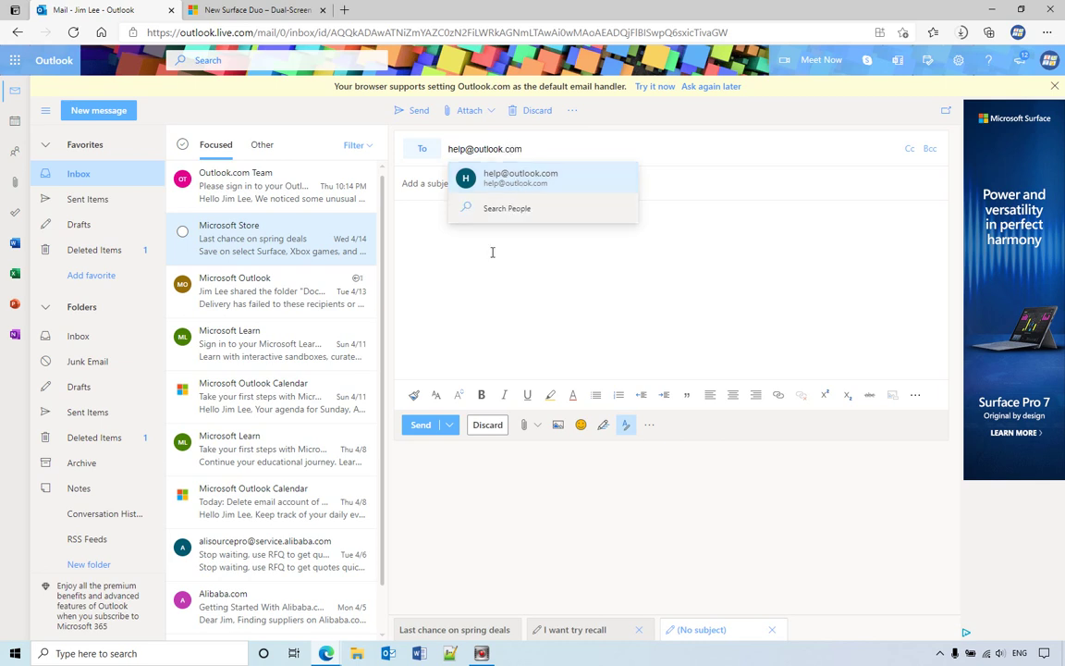
{"action": "left_click", "coordinate": [487, 268]}
Enter subject 'test' and body 'please do mot read'.
{"action": "left_click", "coordinate": [453, 181]}
{"action": "type", "text": "test"}
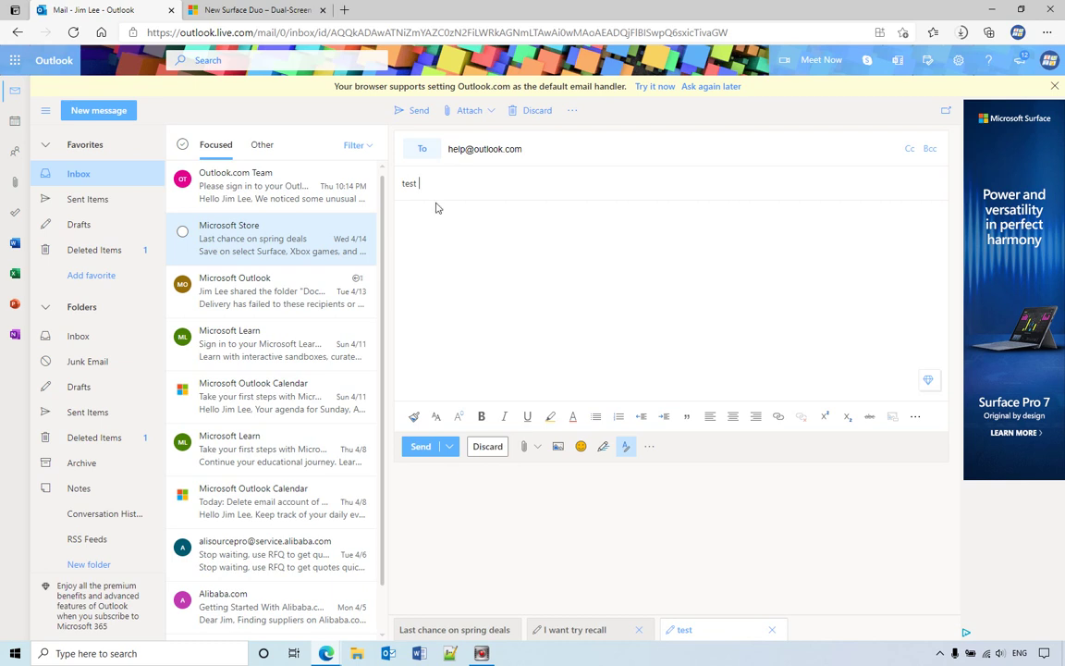
{"action": "left_click", "coordinate": [420, 241]}
{"action": "type", "text": "please do mot read"}
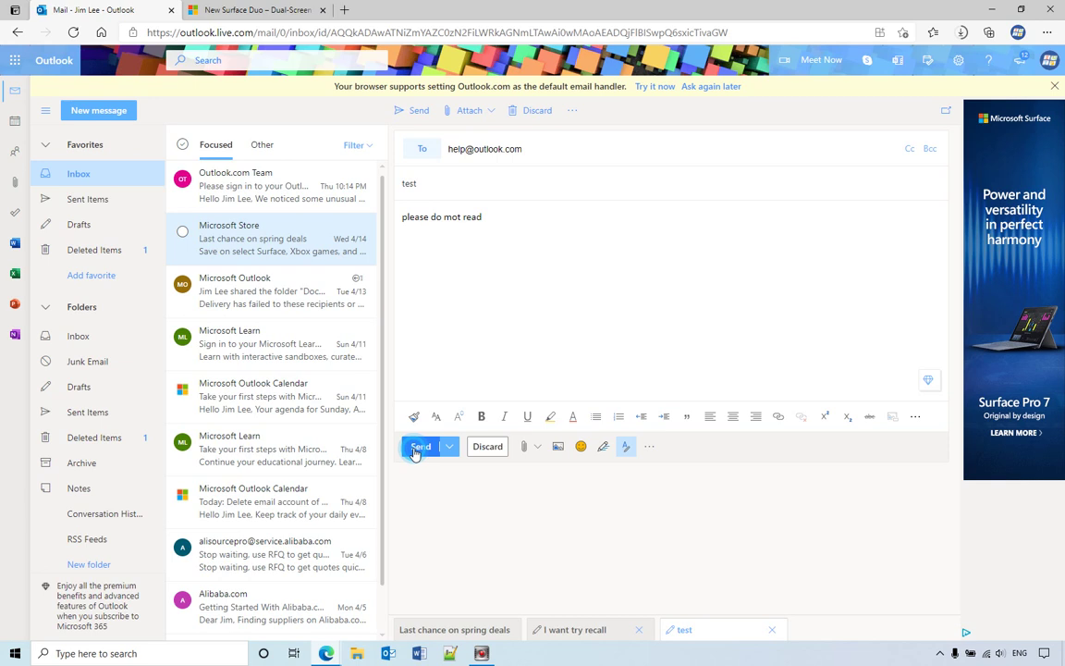
Send the test email, then undo the send from the Sending notification.
{"action": "key", "text": "ctrl+Return"}
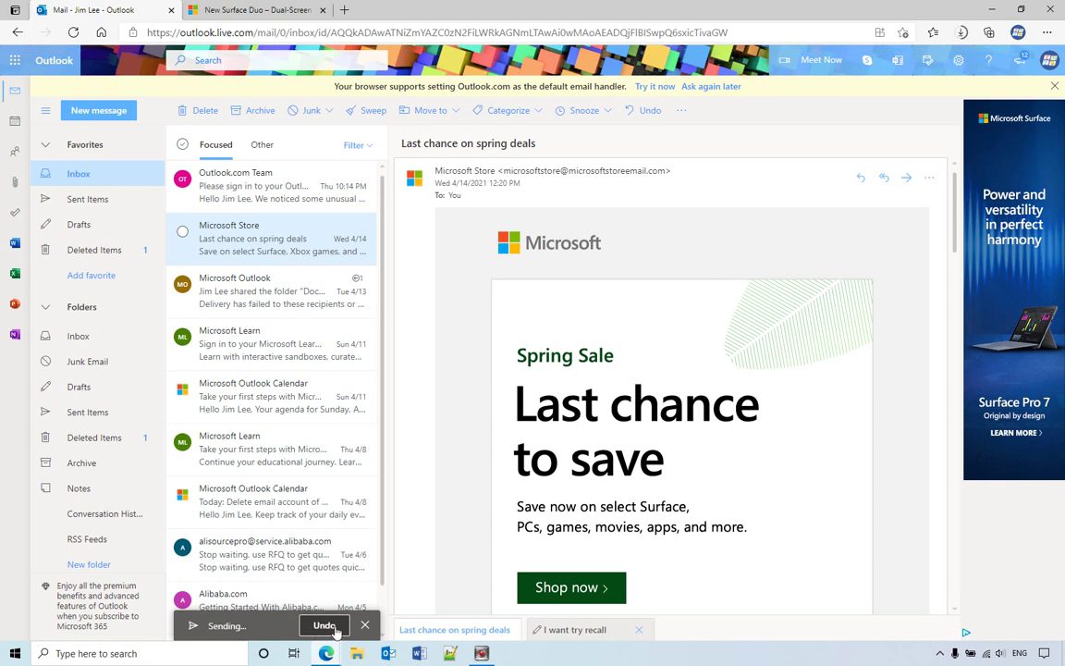
{"action": "left_click", "coordinate": [325, 631]}
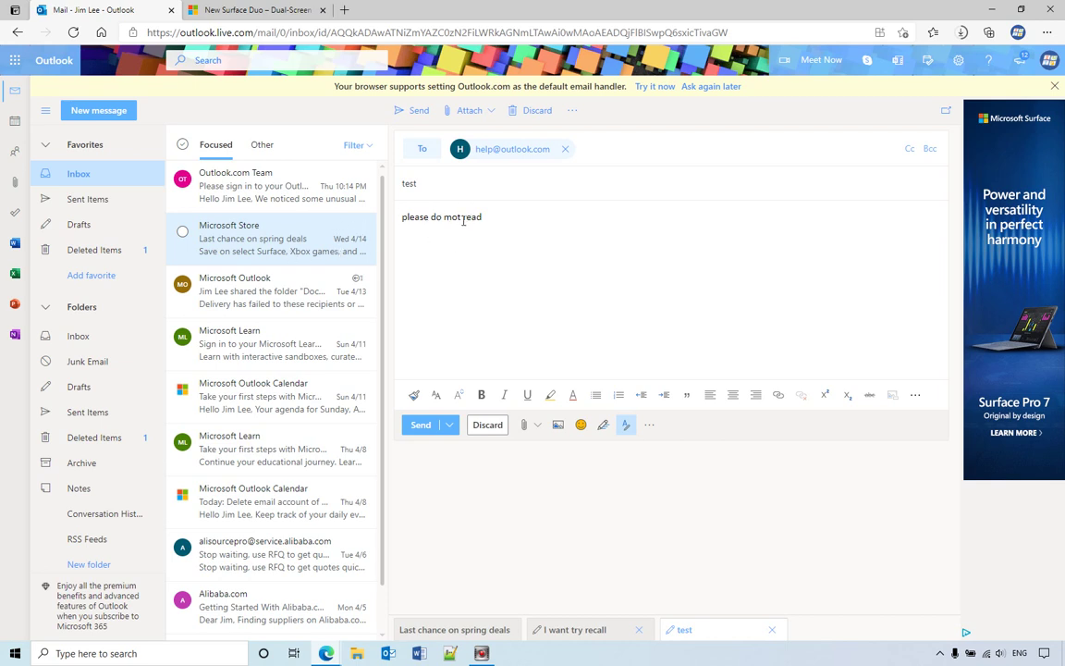
Check Drafts, Inbox and Deleted Items, ending in Drafts with the unsent test message.
{"action": "left_click", "coordinate": [99, 230]}
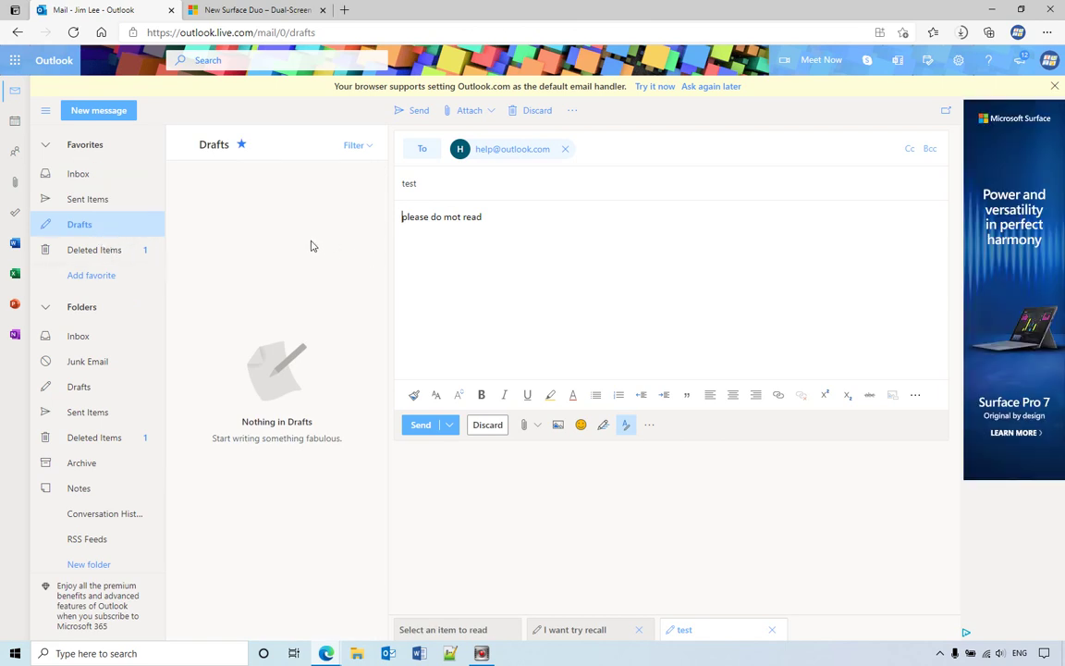
{"action": "left_click", "coordinate": [96, 177]}
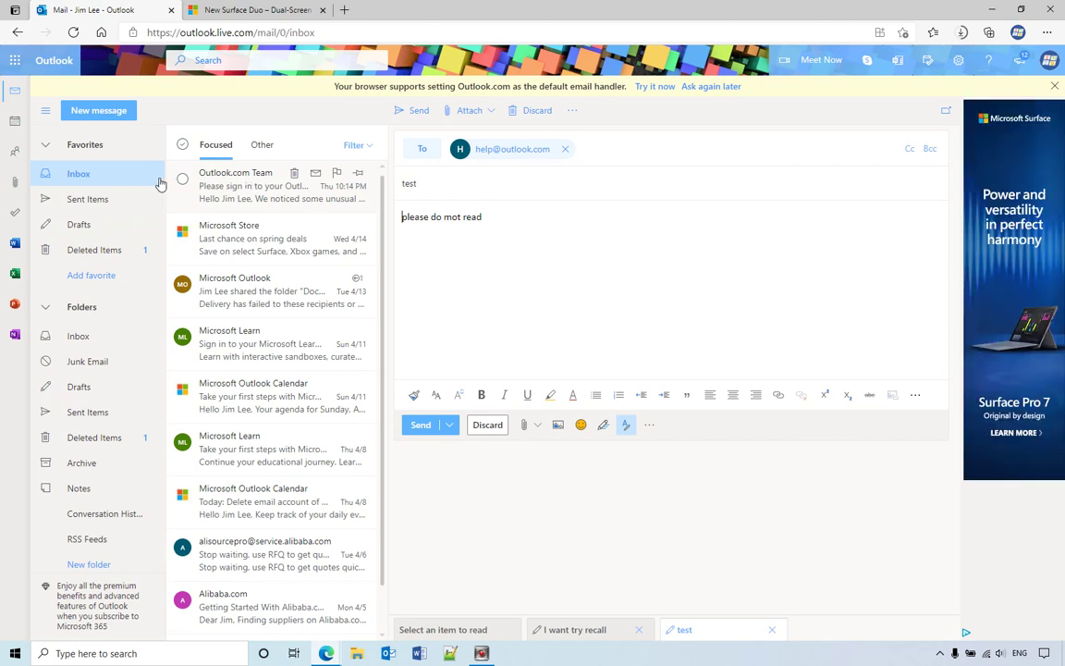
{"action": "left_click", "coordinate": [119, 226]}
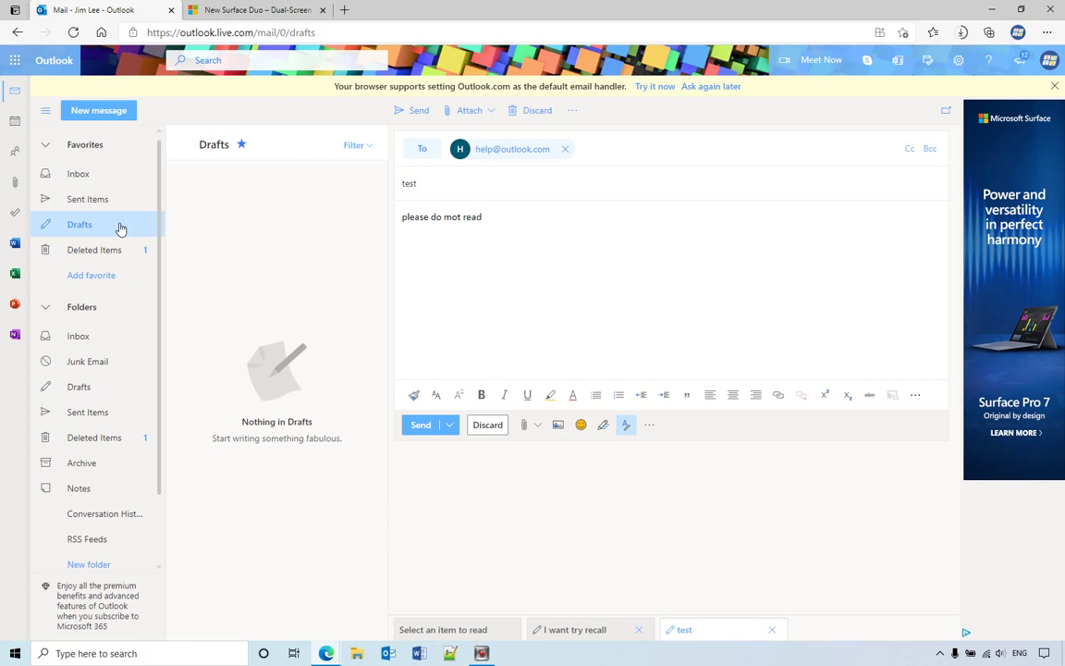
{"action": "left_click", "coordinate": [95, 251]}
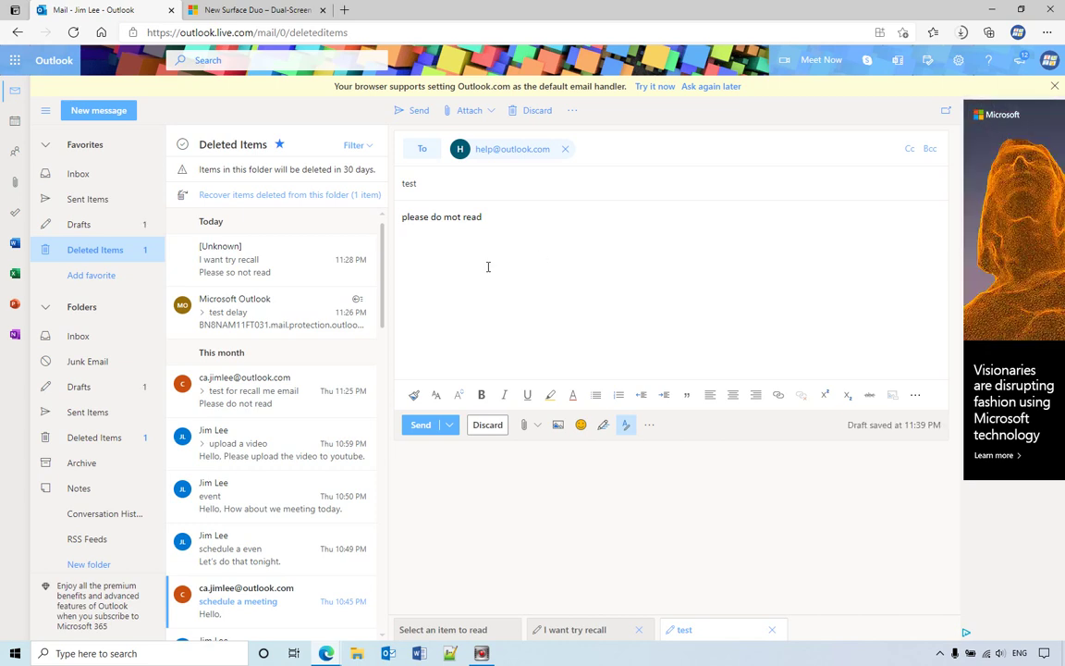
{"action": "left_click", "coordinate": [105, 224]}
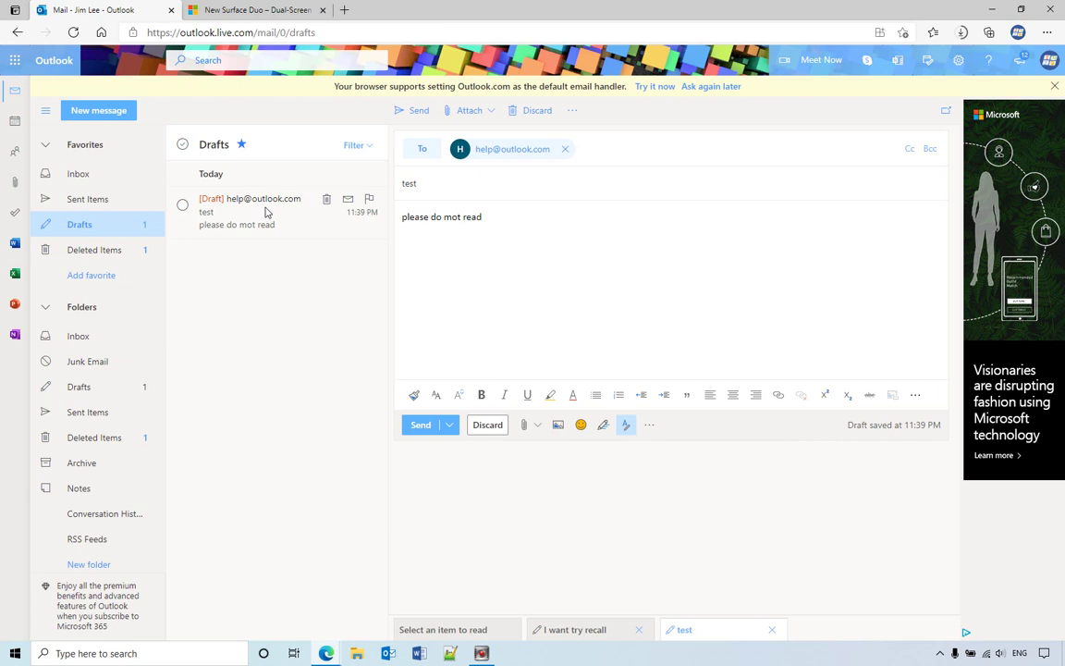
Open the [Draft] 'test' message and reopen it for editing with the pencil icon.
{"action": "left_click", "coordinate": [263, 208]}
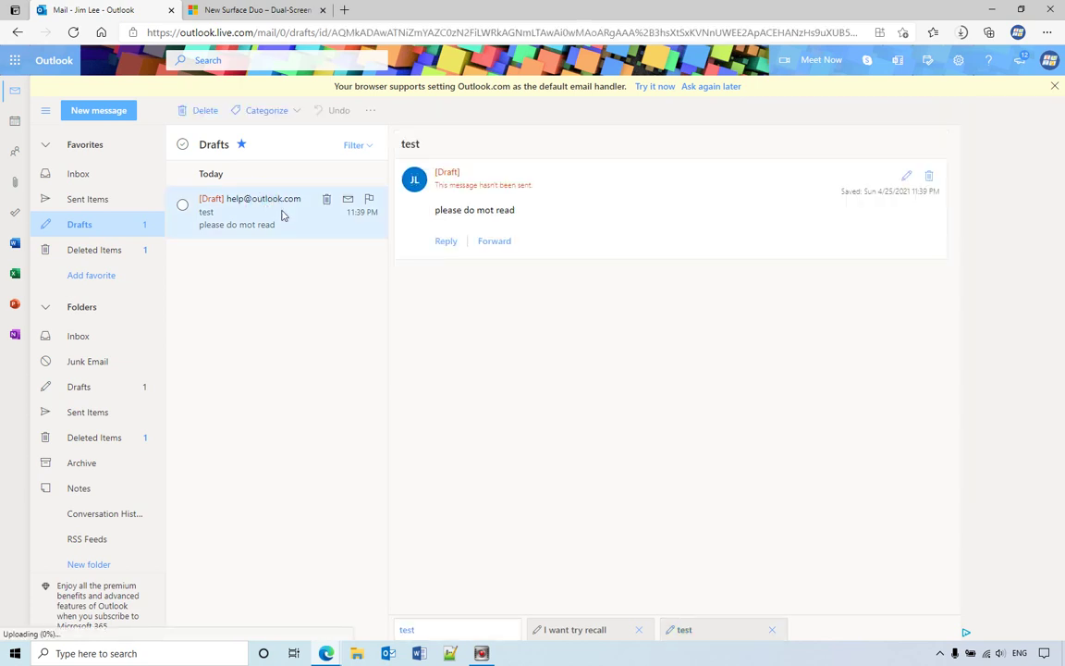
{"action": "left_click", "coordinate": [522, 212]}
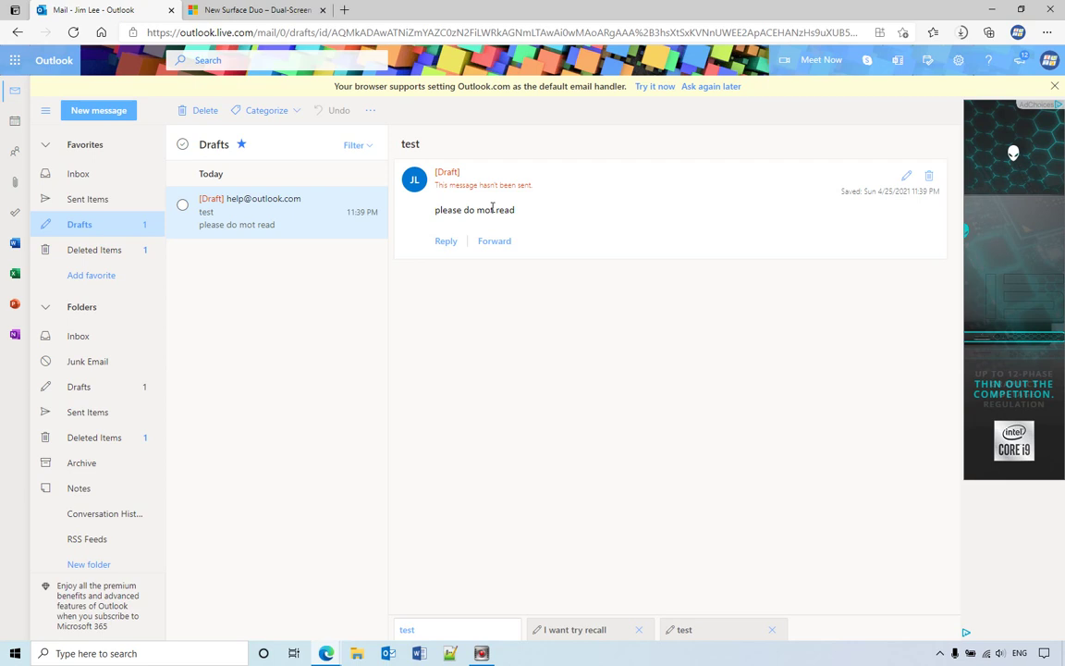
{"action": "left_click", "coordinate": [906, 175]}
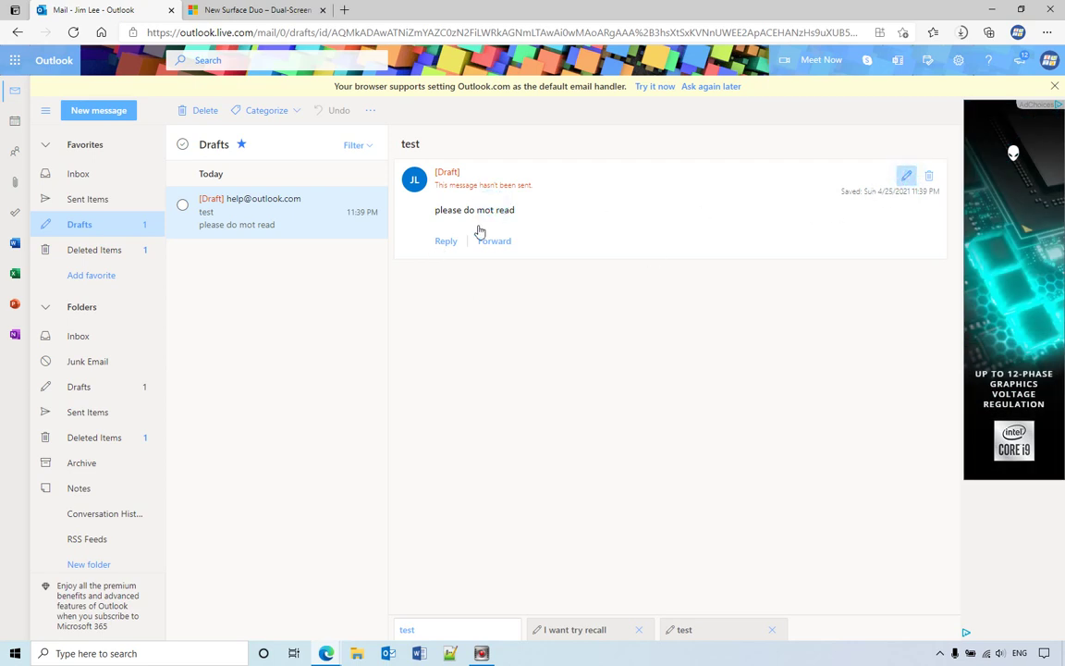